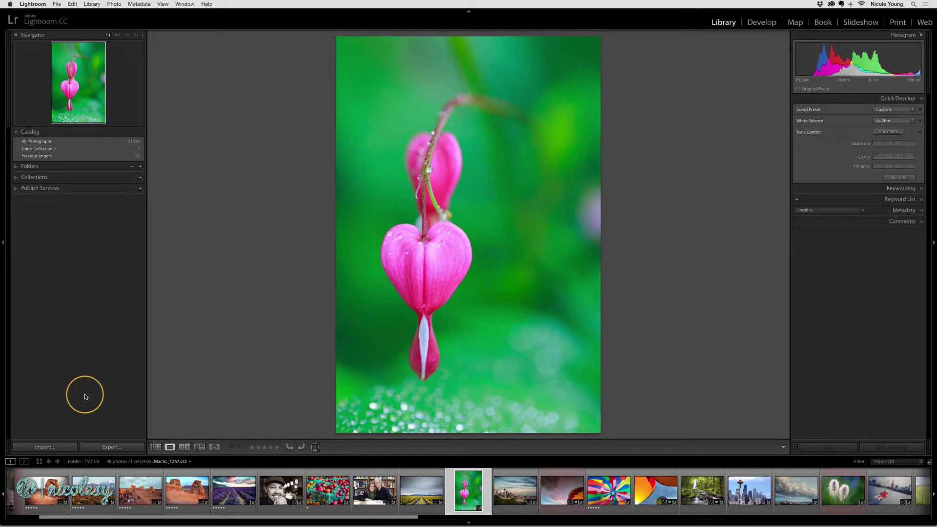
Review the import screen's preview-building options, leaving Minimal, and inspect the flower petal at 1:1
left_click(57, 445)
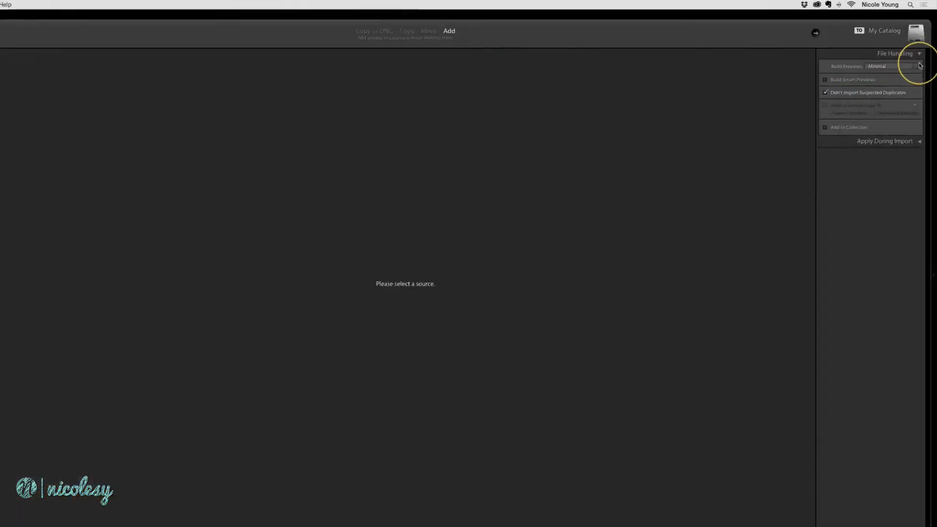
left_click(919, 60)
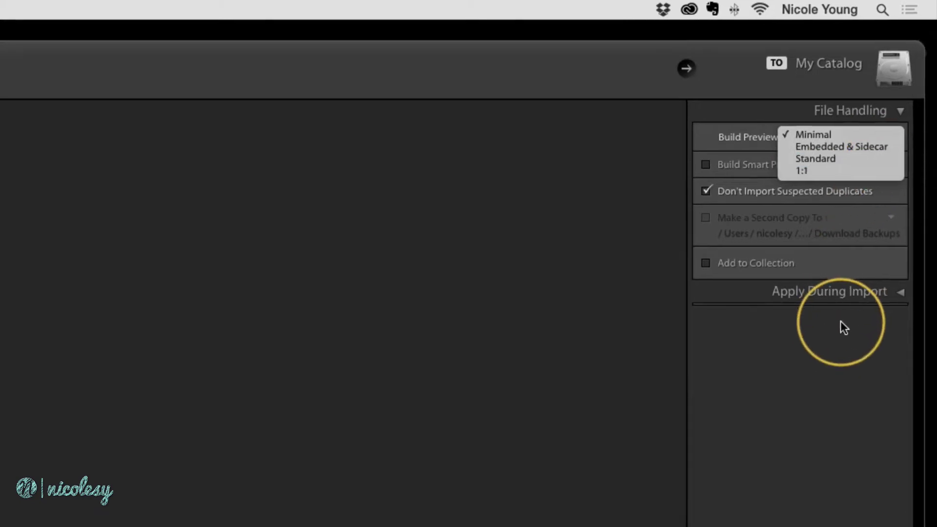
left_click(895, 137)
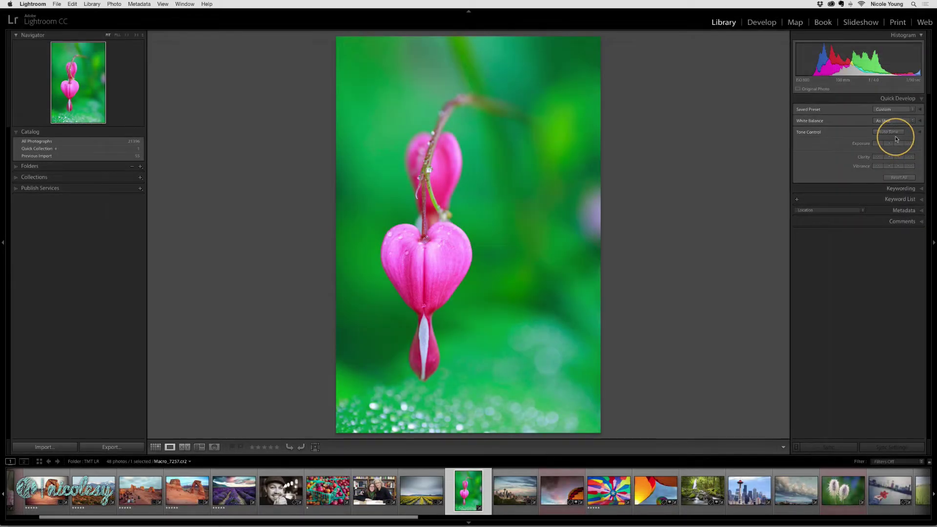
left_click(423, 251)
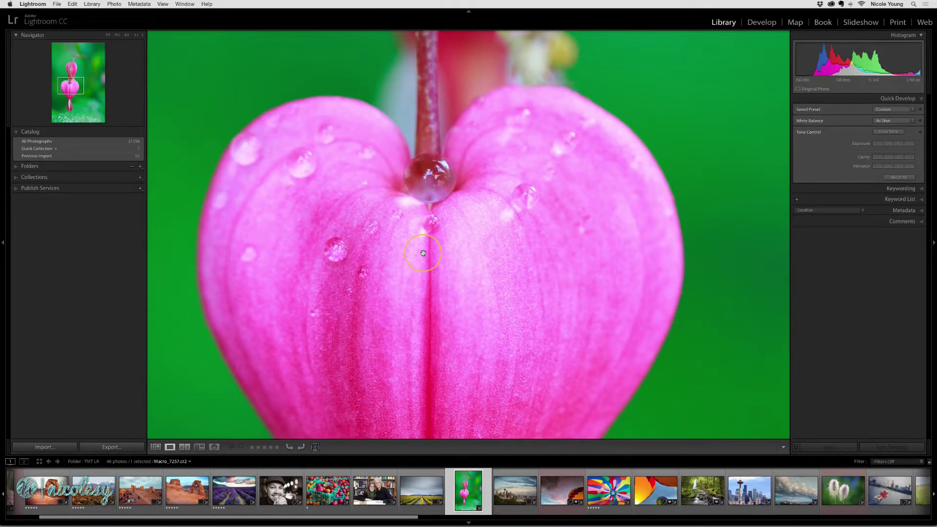
left_click(423, 254)
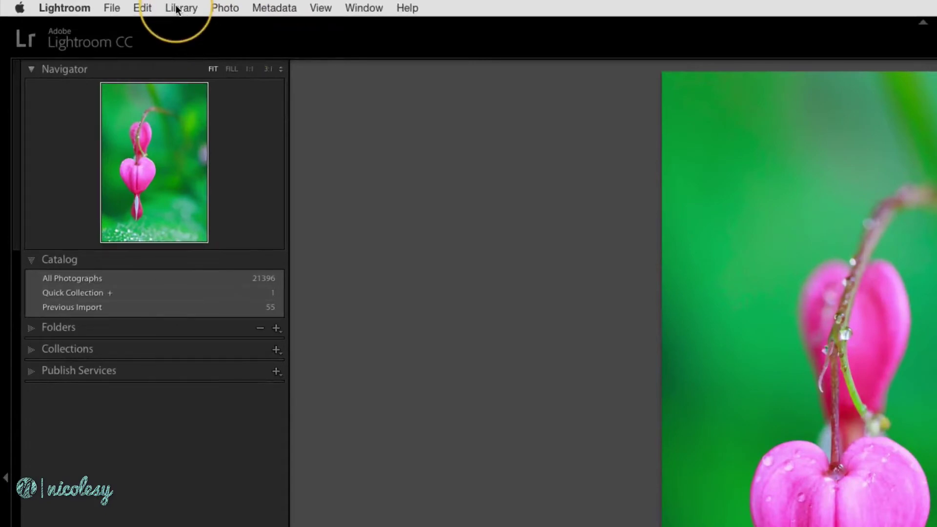
Build 1:1 previews for the photos via Library > Previews and confirm the prompt
left_click(91, 5)
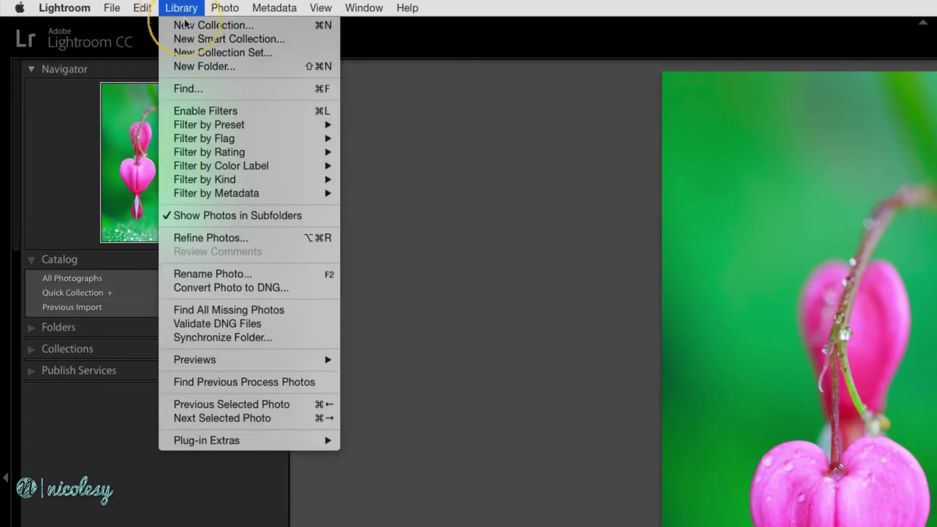
mouse_move(220, 360)
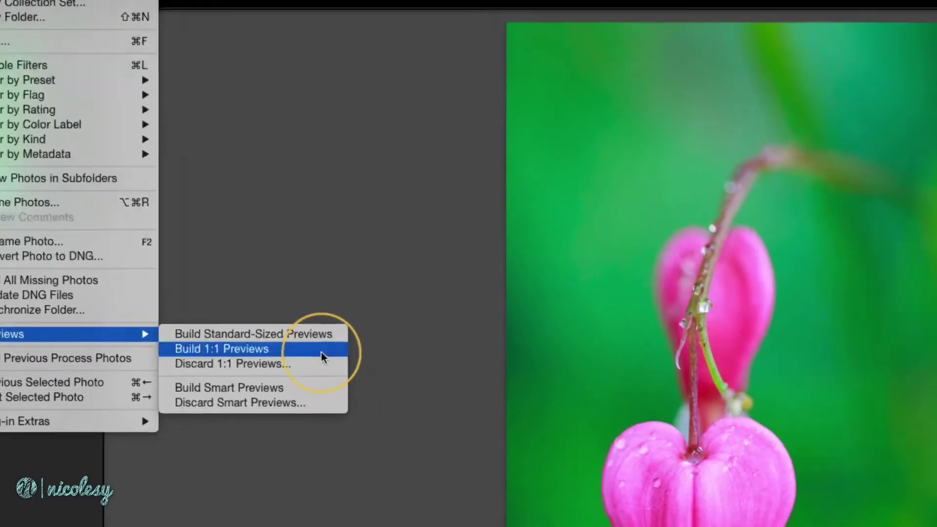
left_click(491, 376)
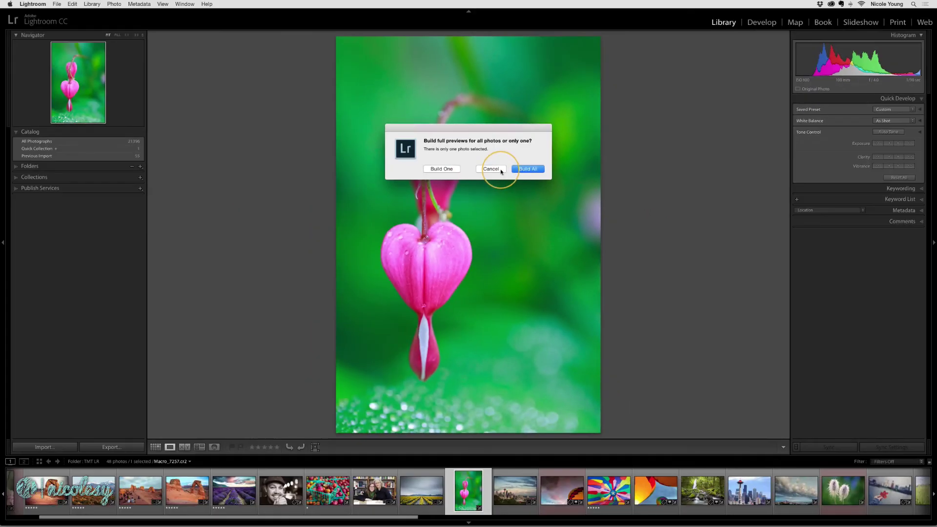
left_click(501, 169)
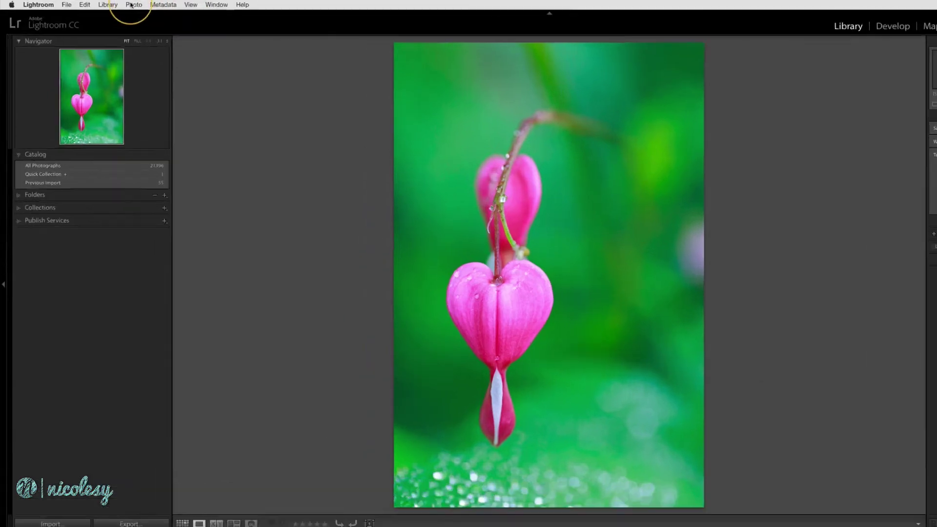
Discard the 1:1 previews for all 48 photos via Library > Previews
left_click(91, 4)
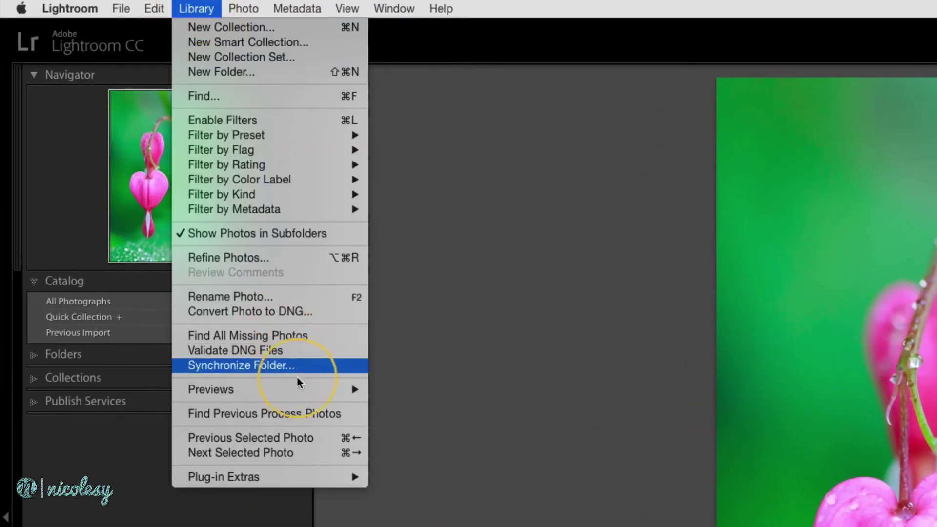
mouse_move(210, 389)
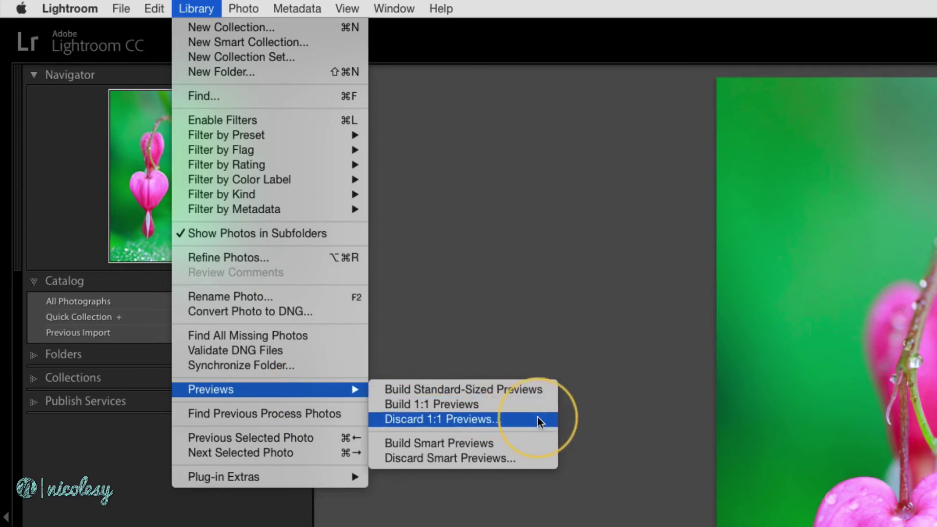
left_click(539, 423)
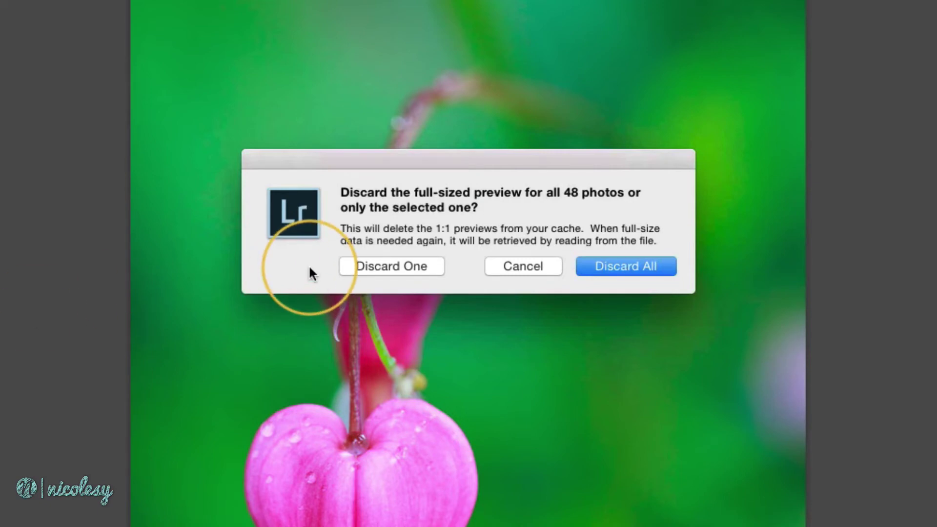
left_click(663, 266)
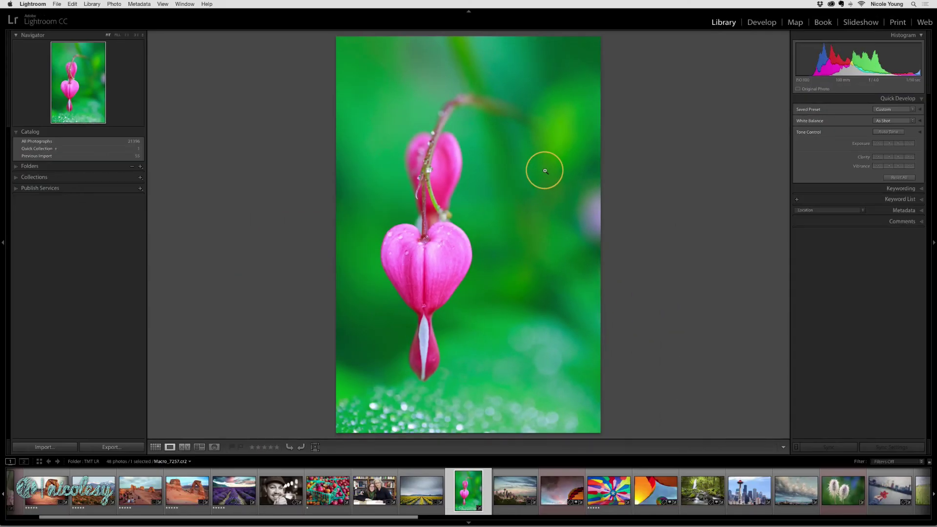
Zoom the bleeding-heart photo to 1:1 on the flower's heart, toggling out and back in
left_click(427, 244)
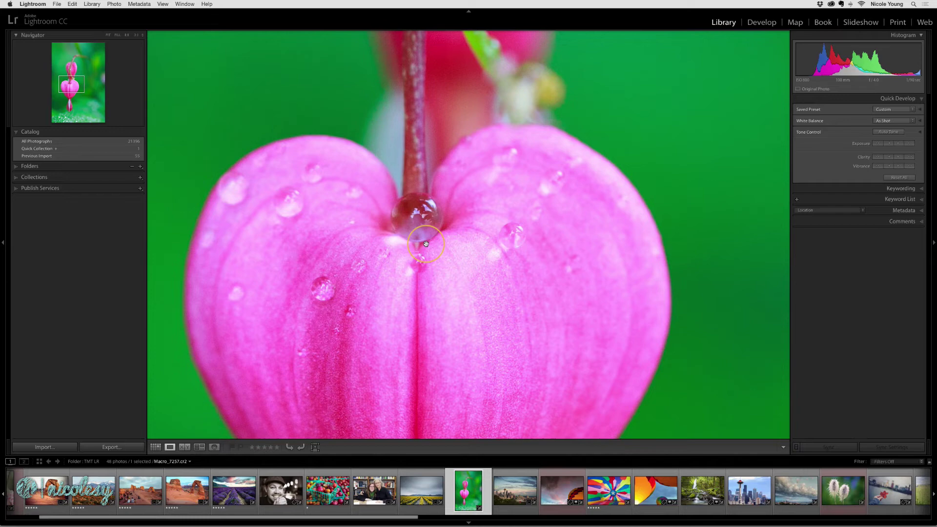
left_click(425, 244)
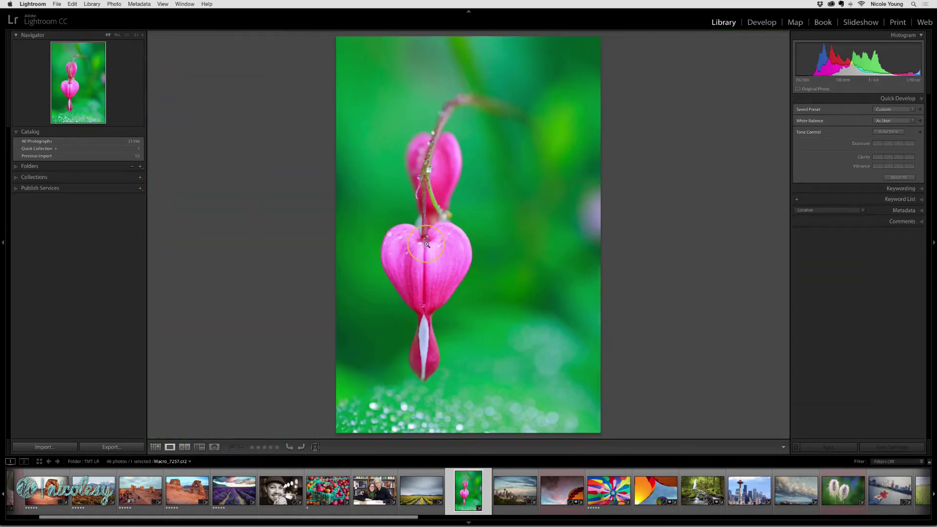
left_click(425, 244)
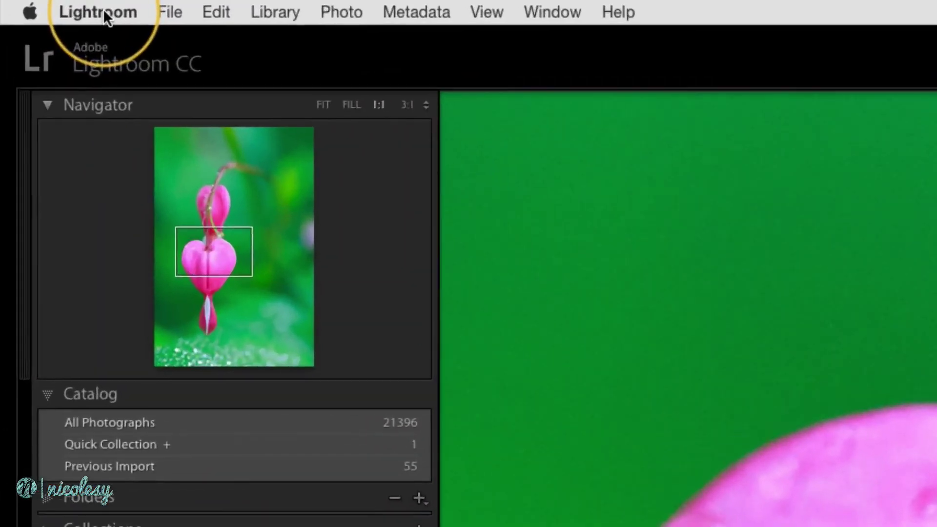
In Catalog Settings, set Automatically Discard 1:1 Previews to After One Week
left_click(103, 13)
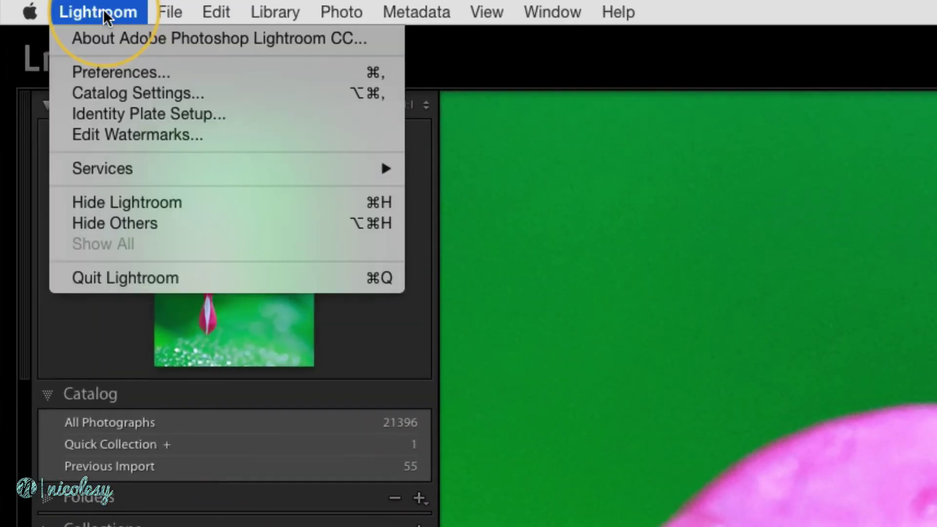
left_click(224, 92)
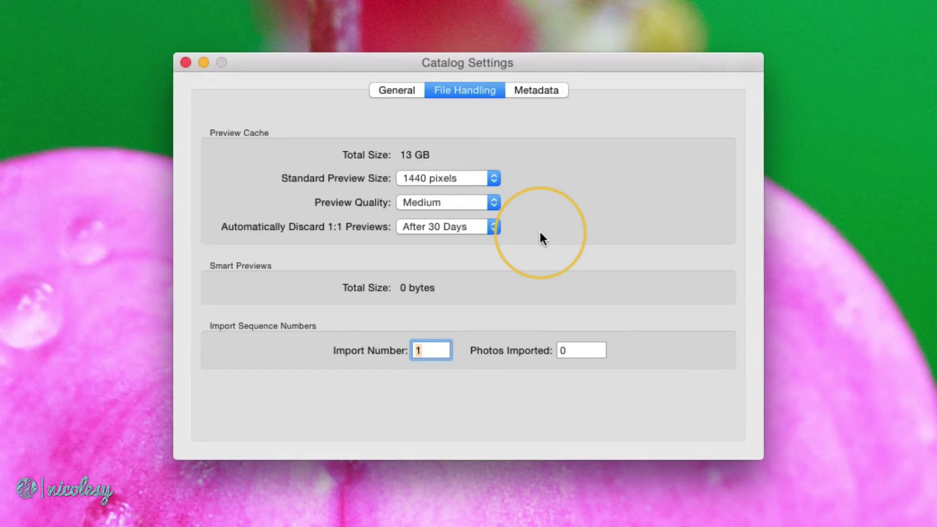
left_click(497, 228)
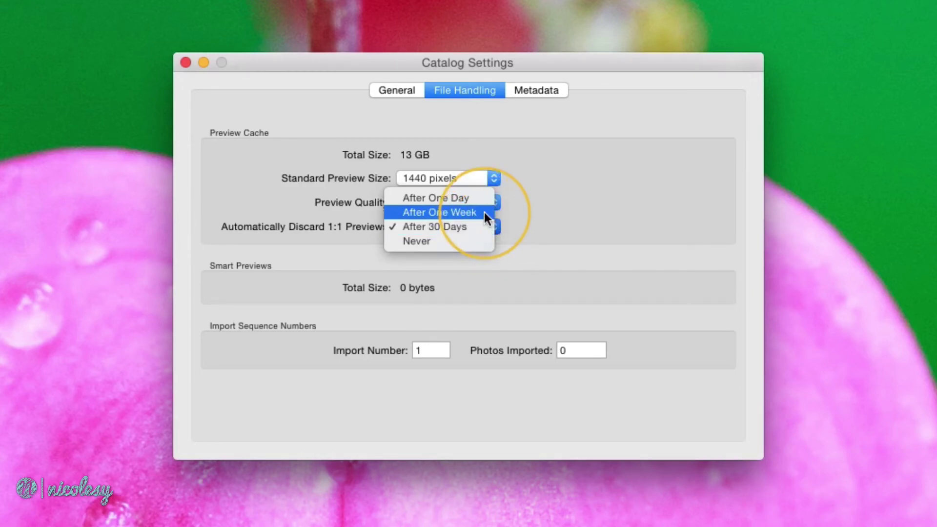
left_click(484, 212)
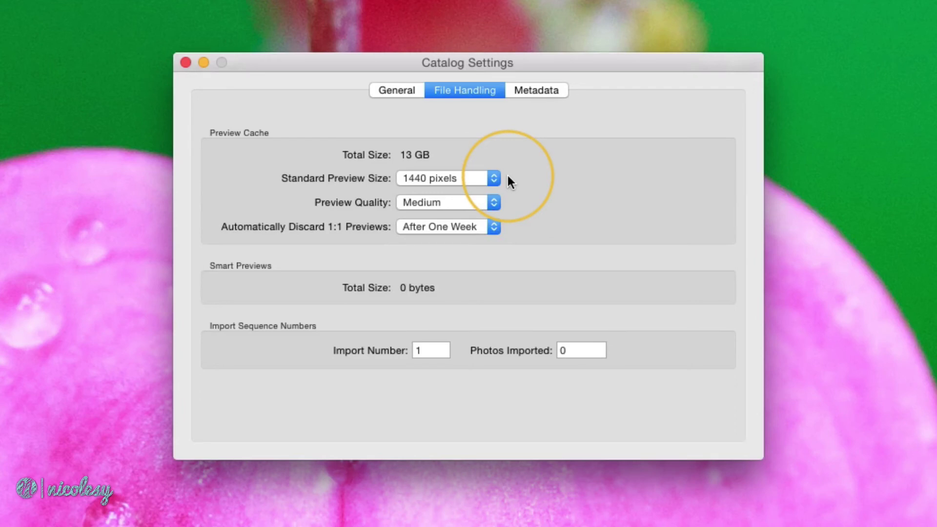
Keep Standard Preview Size at 1440 pixels and set Preview Quality to High
left_click(492, 180)
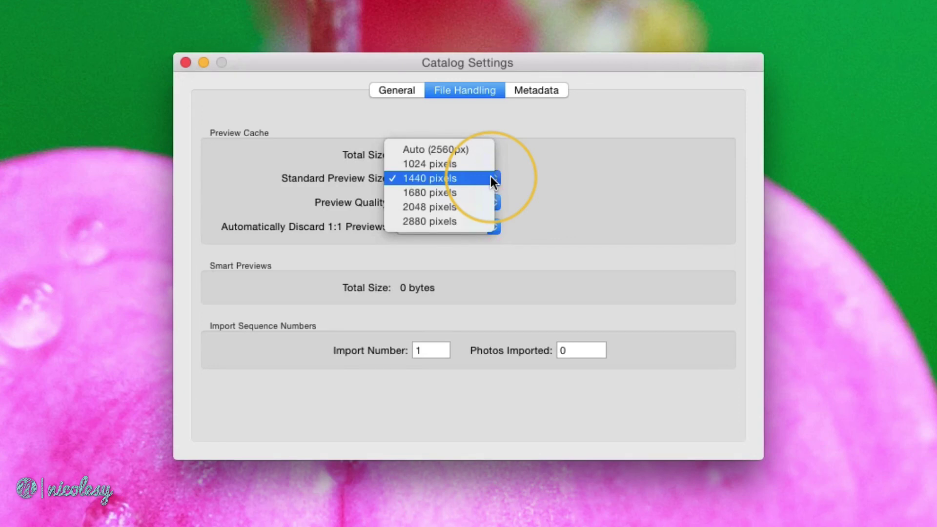
left_click(509, 178)
left_click(487, 201)
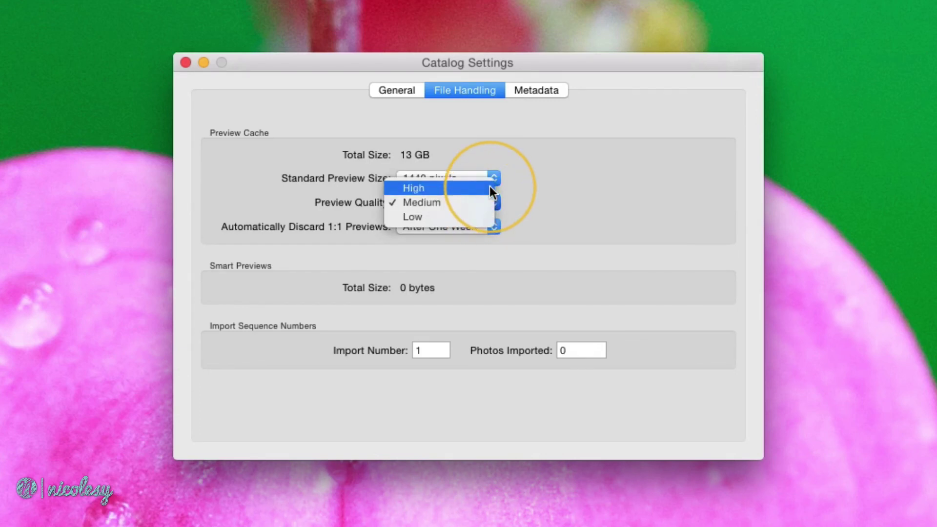
left_click(489, 187)
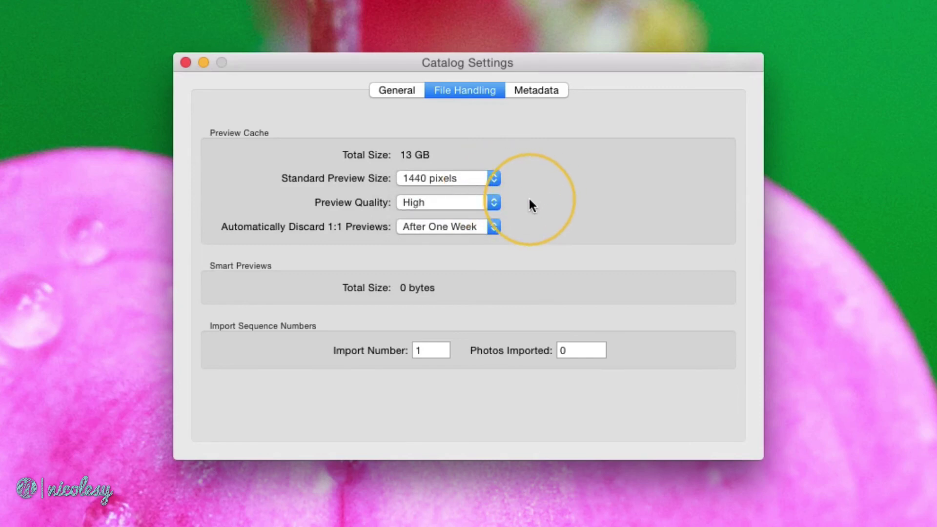